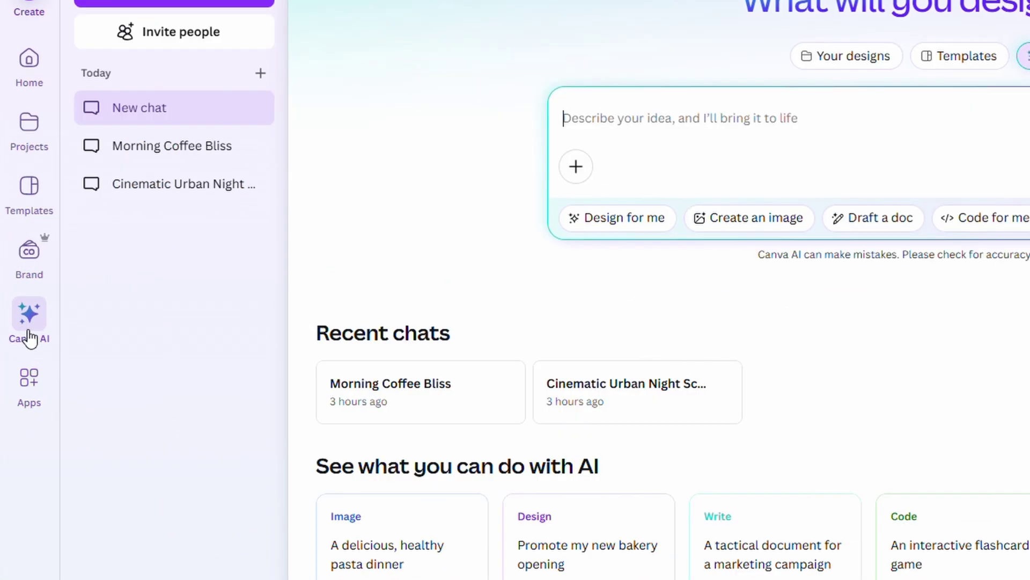
- Switch Canva AI to video clip generation with the Cinematic style and submit the request
{"action": "left_click", "coordinate": [694, 234]}
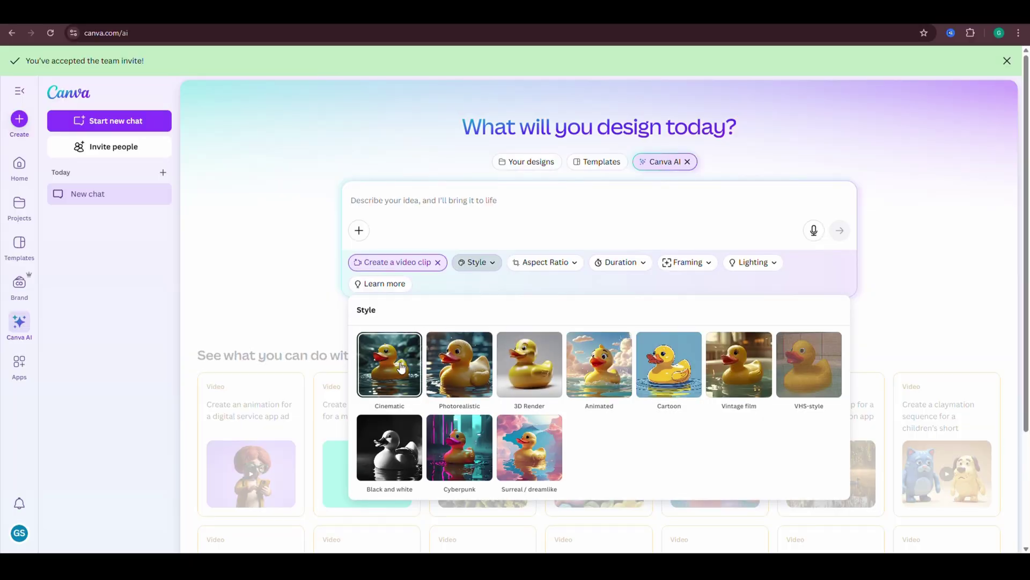
{"action": "left_click", "coordinate": [402, 366]}
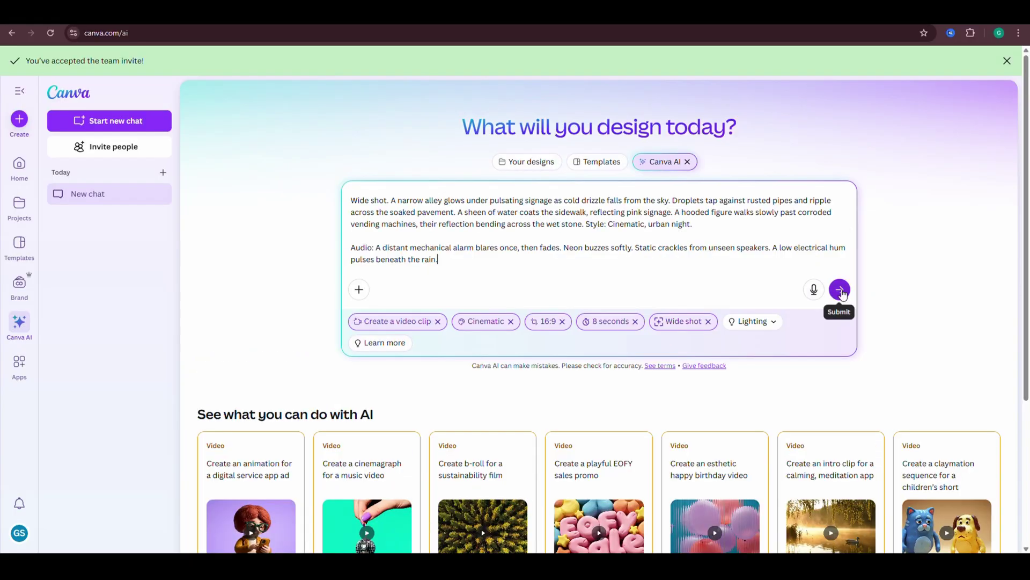
{"action": "left_click", "coordinate": [840, 290]}
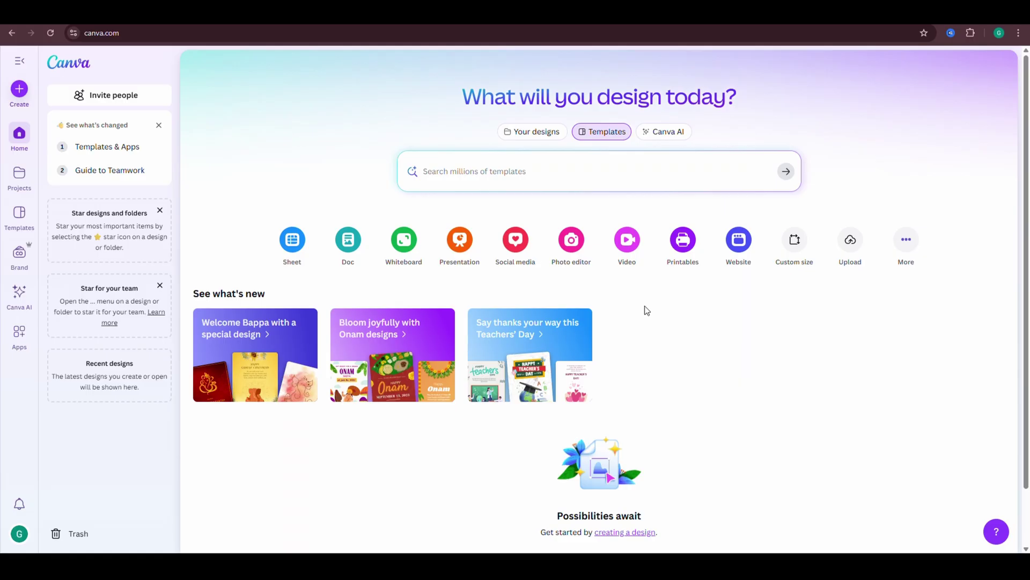
- Create a landscape video design and open Magic Media's video generator from Apps
{"action": "left_click", "coordinate": [627, 248]}
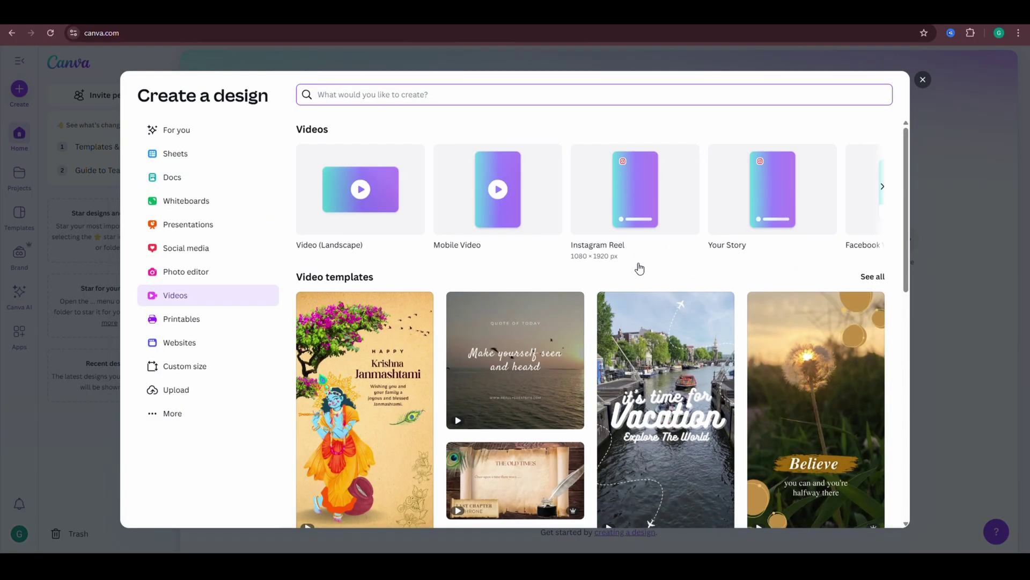
{"action": "left_click", "coordinate": [388, 216]}
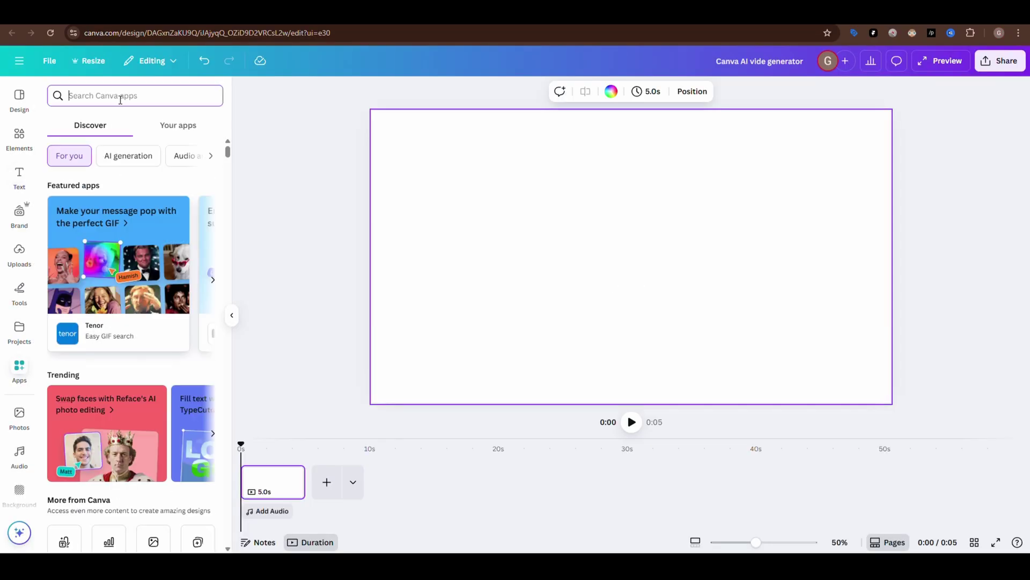
{"action": "type", "text": "magic media"}
{"action": "key", "text": "Return"}
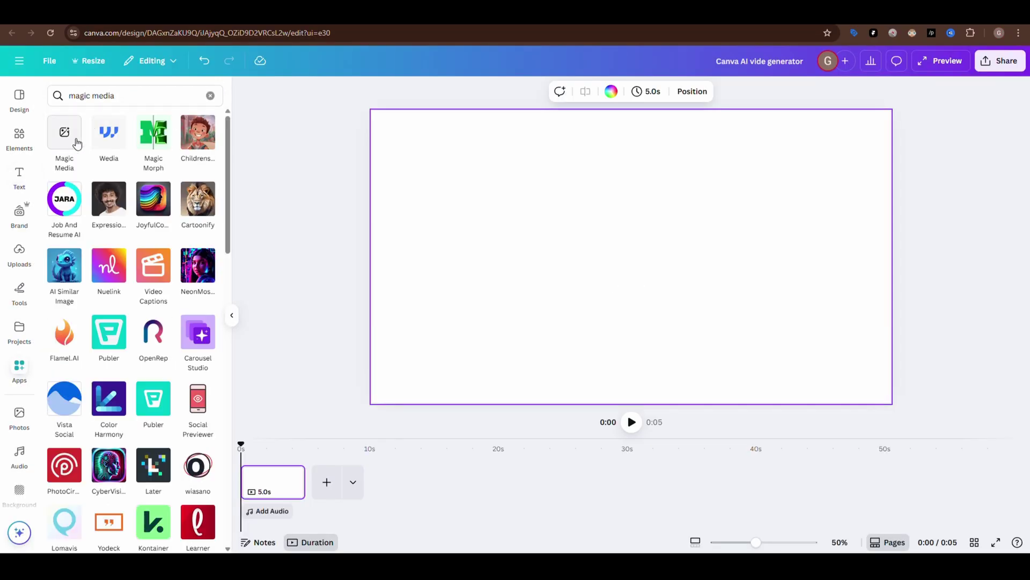
{"action": "left_click", "coordinate": [76, 143]}
{"action": "left_click", "coordinate": [196, 129]}
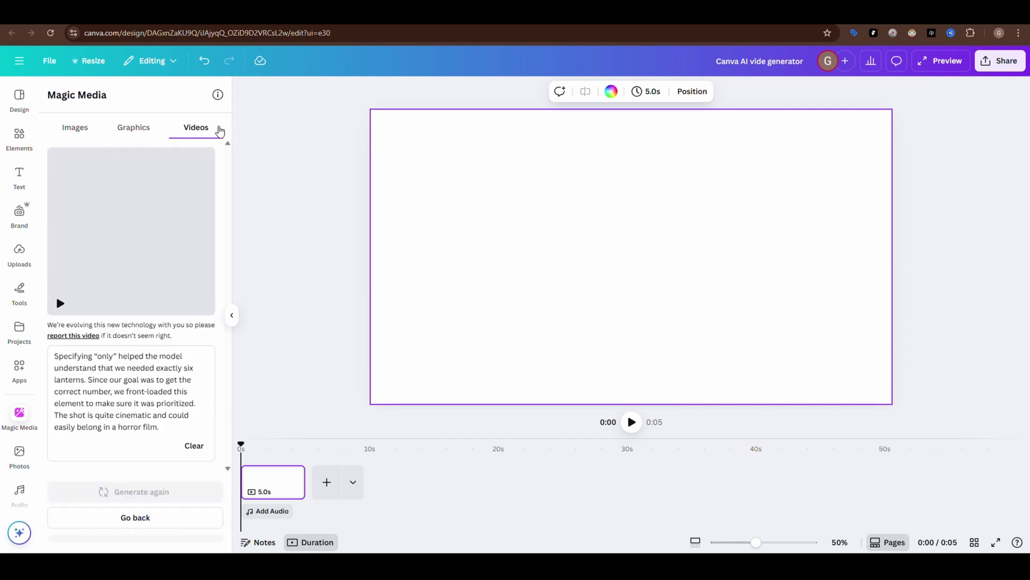
- Add the generated lantern clip, set it as the page background, and play it
{"action": "left_click", "coordinate": [170, 237]}
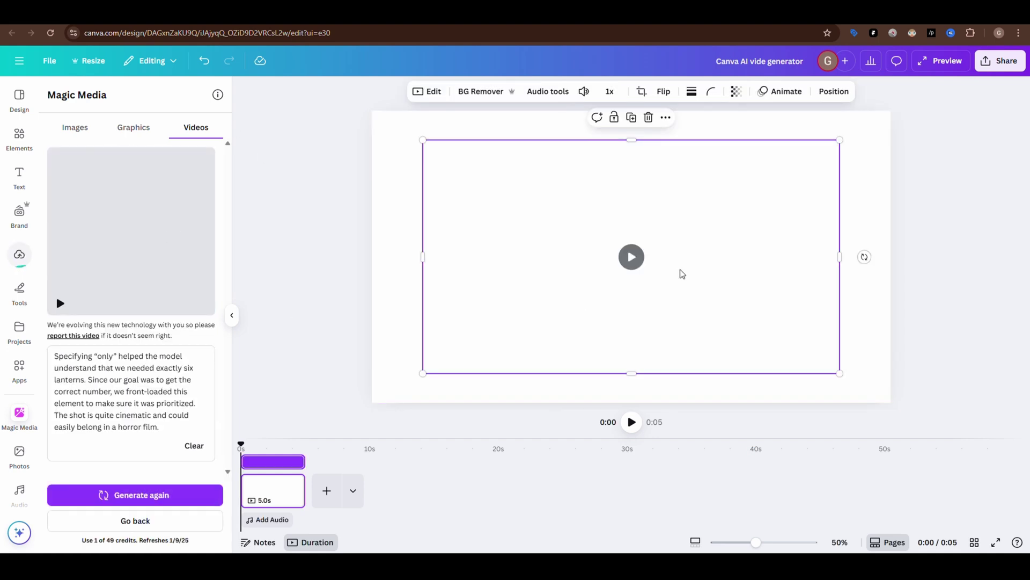
{"action": "left_click", "coordinate": [631, 256]}
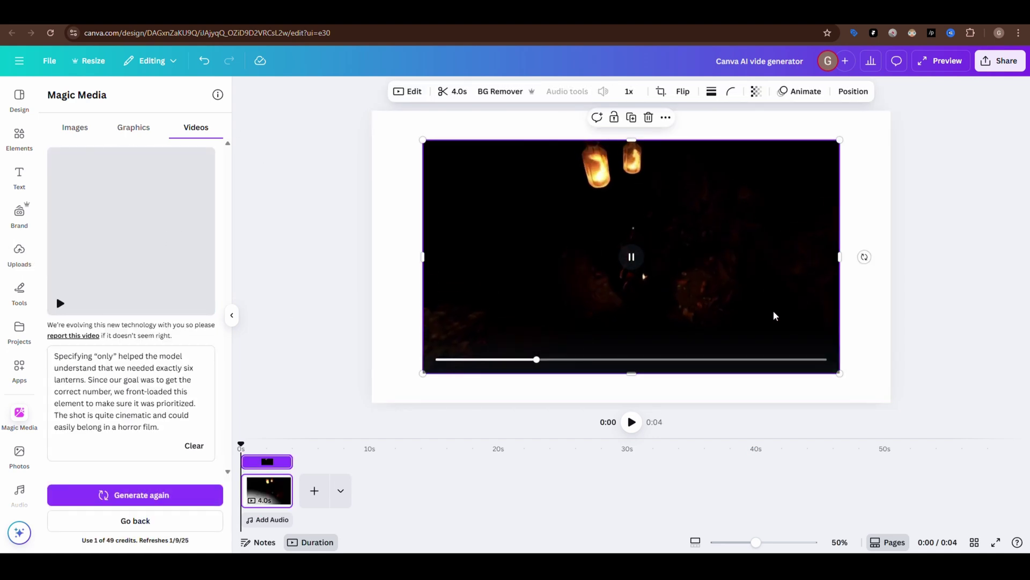
{"action": "right_click", "coordinate": [778, 264]}
{"action": "left_click", "coordinate": [848, 499]}
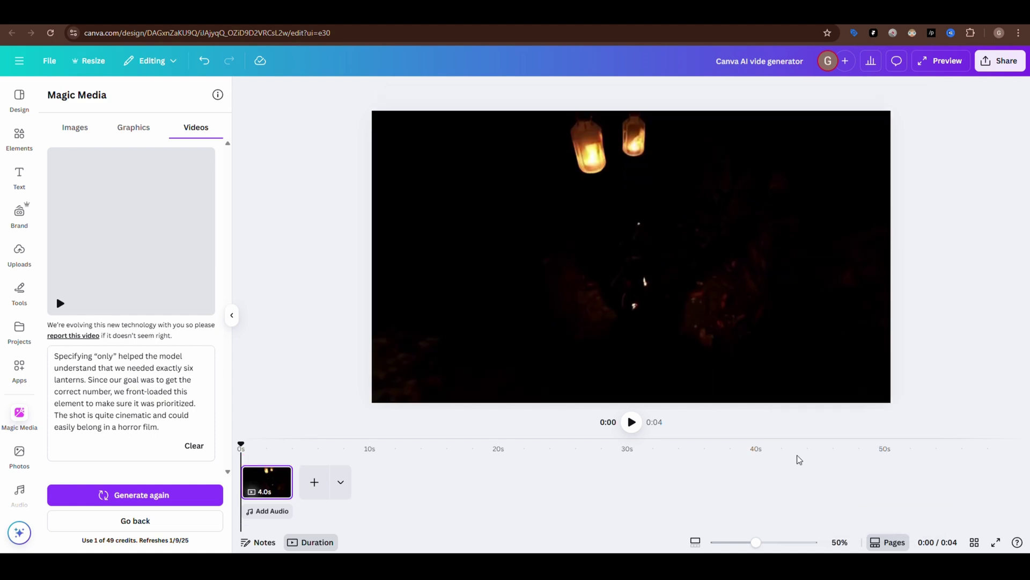
{"action": "left_click", "coordinate": [633, 427]}
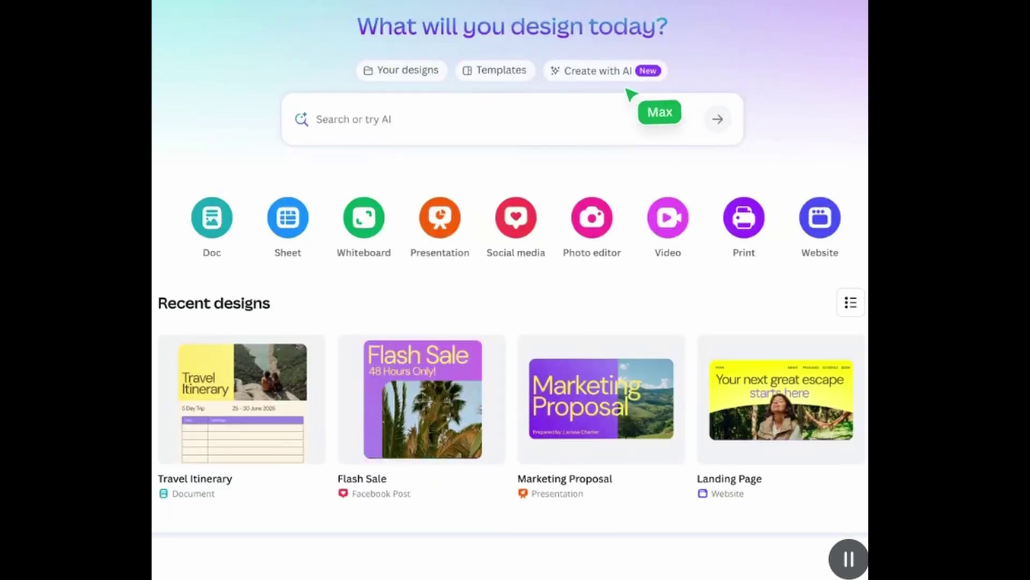
- Ask Canva AI for a video of the camera closing in on a hiker's boots on rocky ground
{"action": "left_click", "coordinate": [618, 72]}
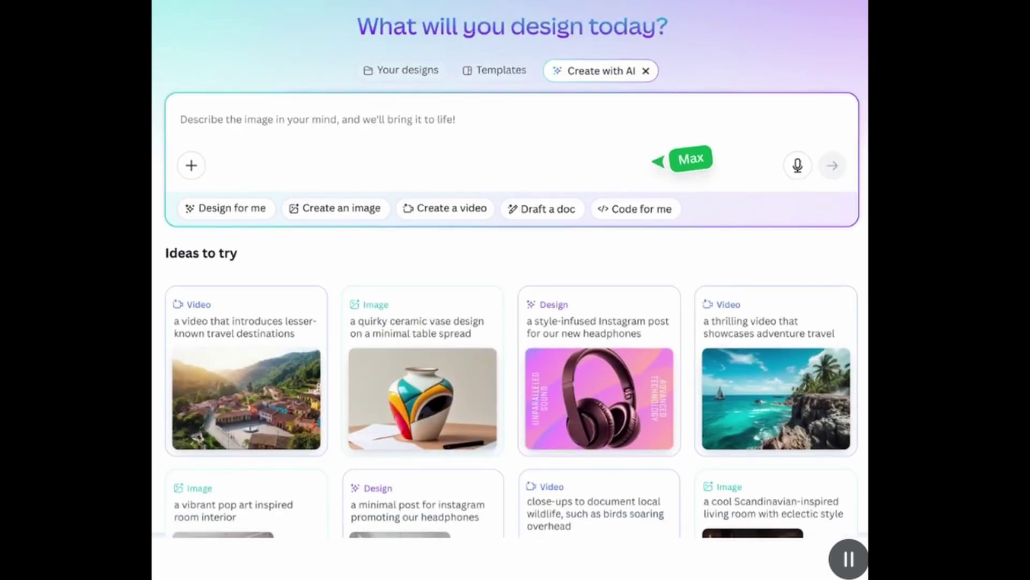
{"action": "left_click", "coordinate": [460, 208]}
{"action": "left_click", "coordinate": [195, 126]}
{"action": "type", "text": "The camera moves in close on a hiker's boots crunching over rocky ground, then pulls back to reveal them climbing a sunlit mountain trail"}
{"action": "left_click", "coordinate": [824, 152]}
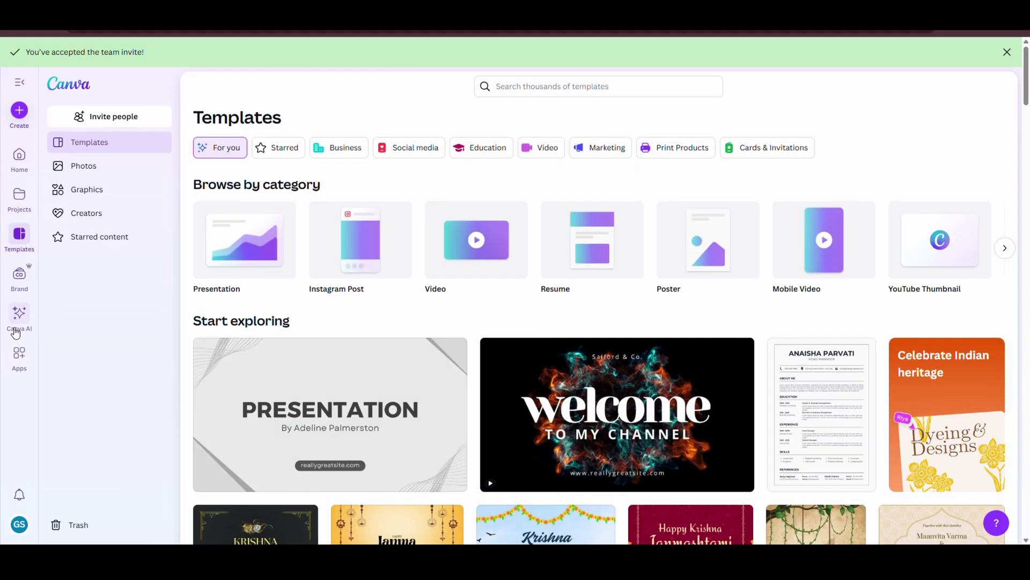
- On the Canva AI page, choose video clip generation with the Cinematic style
{"action": "left_click", "coordinate": [30, 331]}
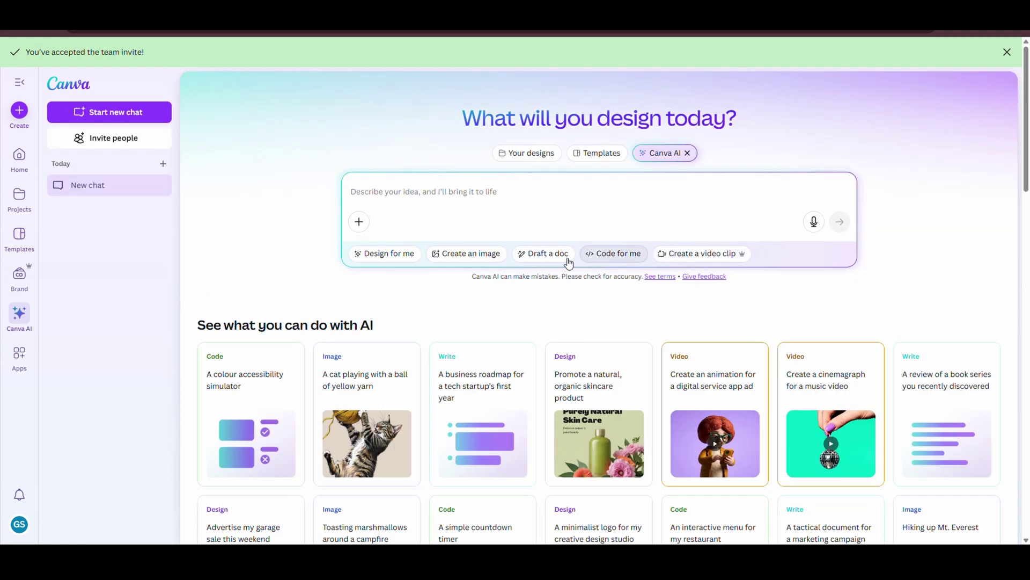
{"action": "left_click", "coordinate": [716, 256]}
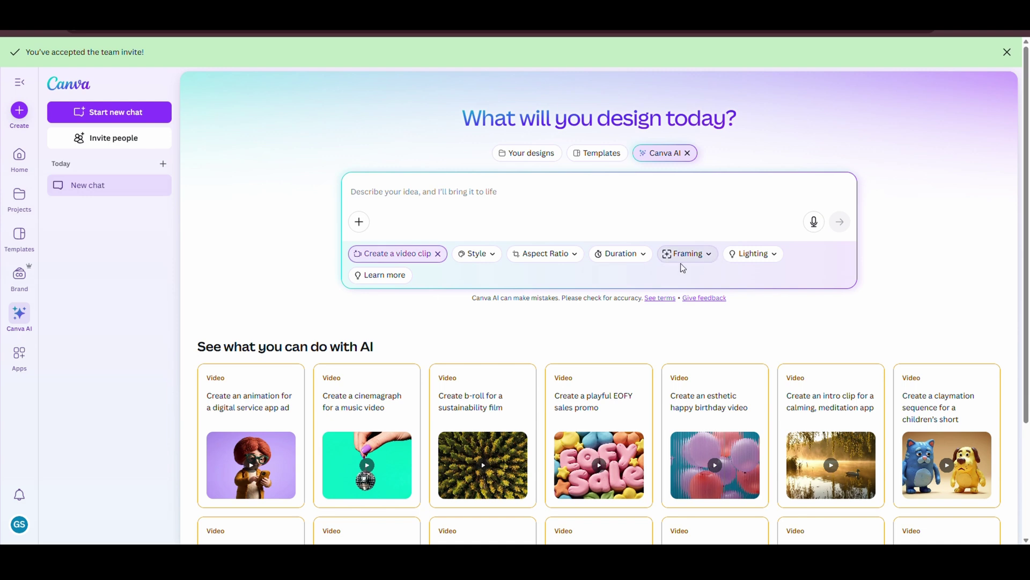
{"action": "left_click", "coordinate": [486, 255]}
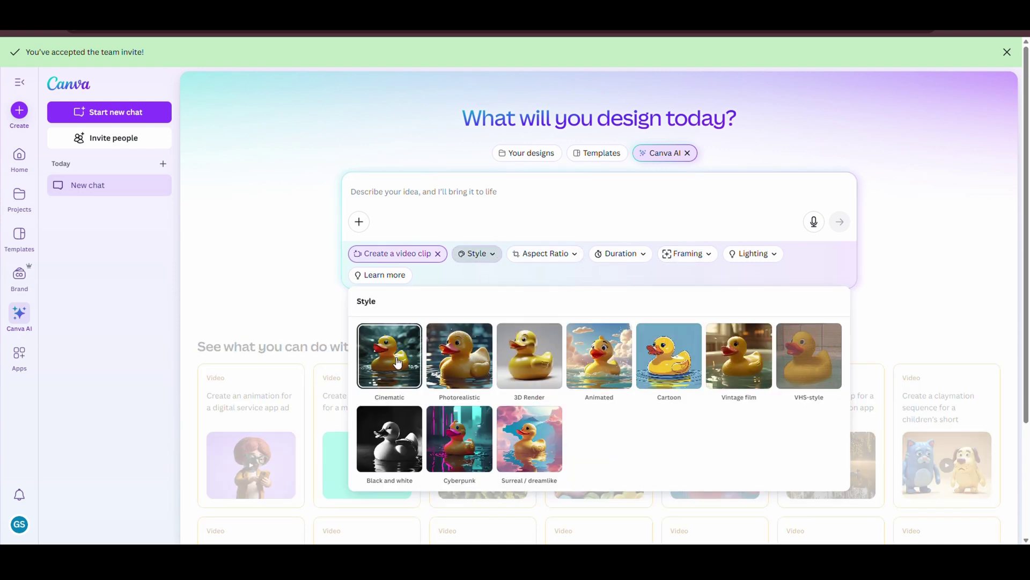
{"action": "left_click", "coordinate": [398, 364]}
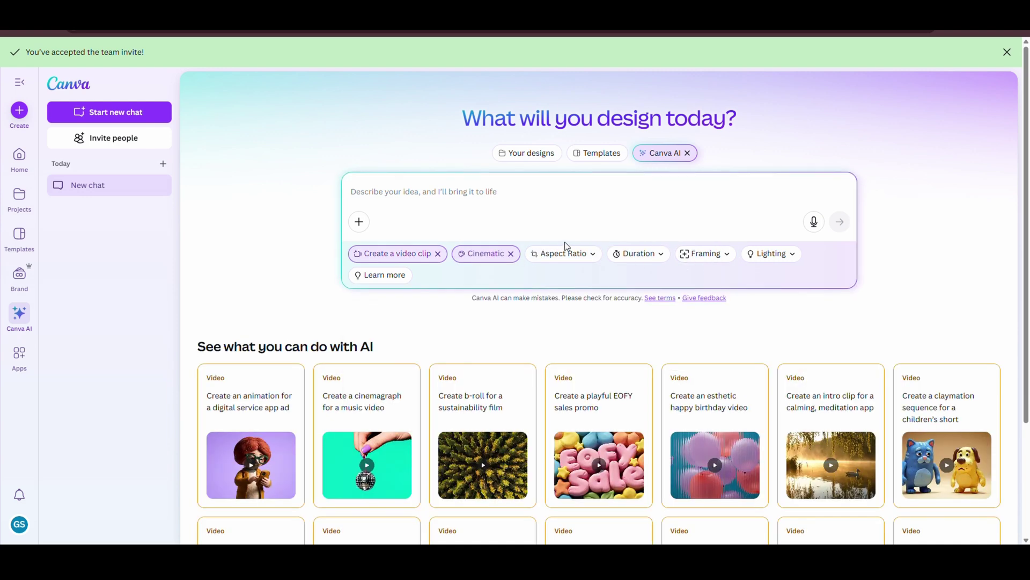
- Set the clip to 16:9, 8 seconds and wide-shot framing, leaving lighting unset
{"action": "left_click", "coordinate": [537, 256]}
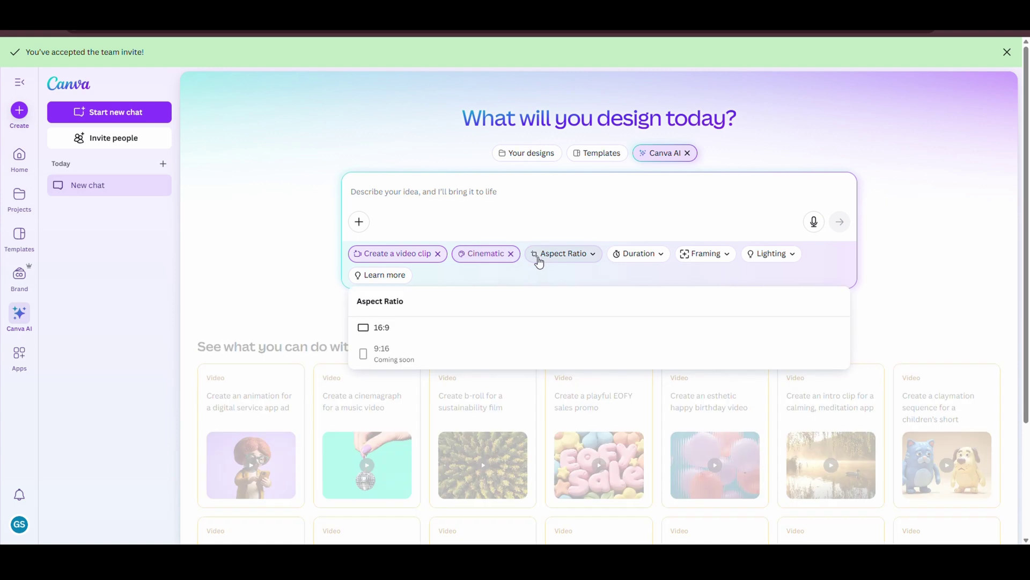
{"action": "left_click", "coordinate": [415, 328]}
{"action": "left_click", "coordinate": [631, 256]}
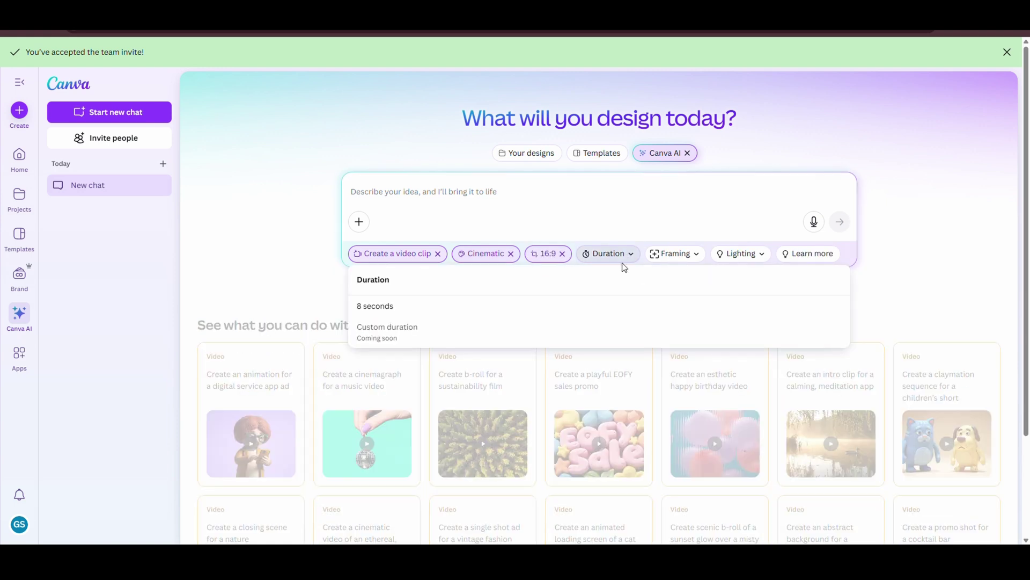
{"action": "left_click", "coordinate": [394, 307]}
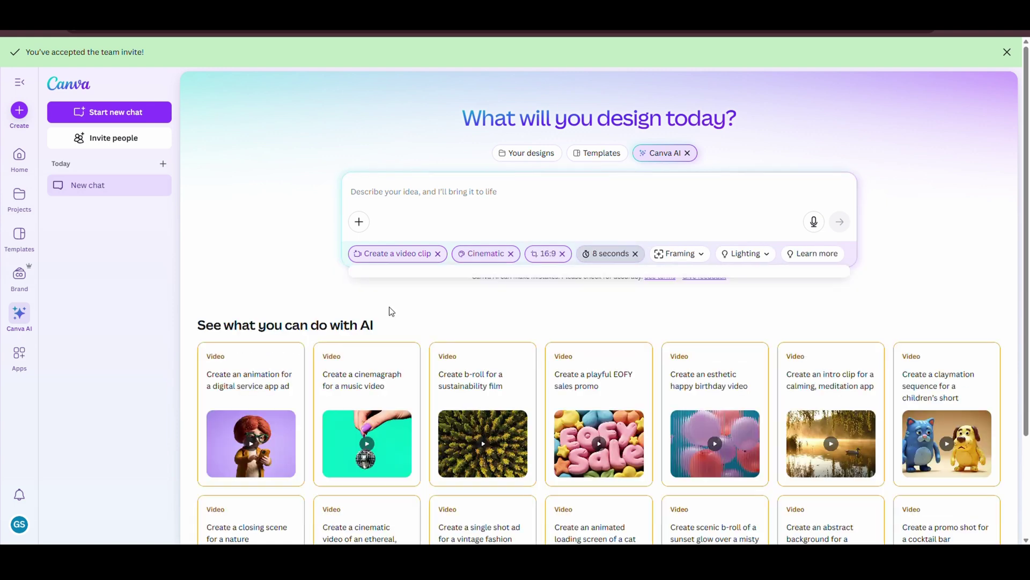
{"action": "left_click", "coordinate": [697, 263]}
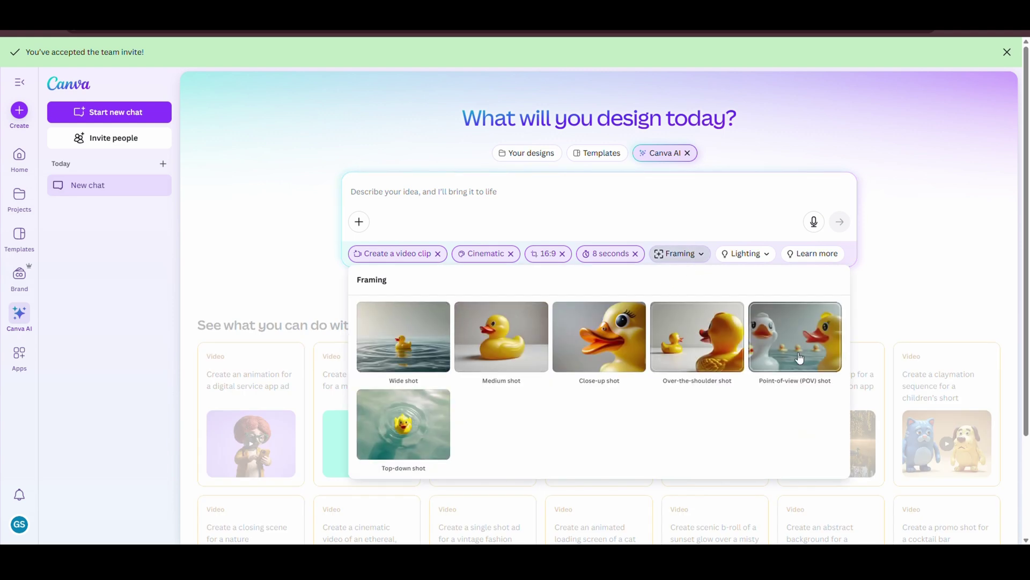
{"action": "left_click", "coordinate": [408, 357]}
{"action": "left_click", "coordinate": [768, 256]}
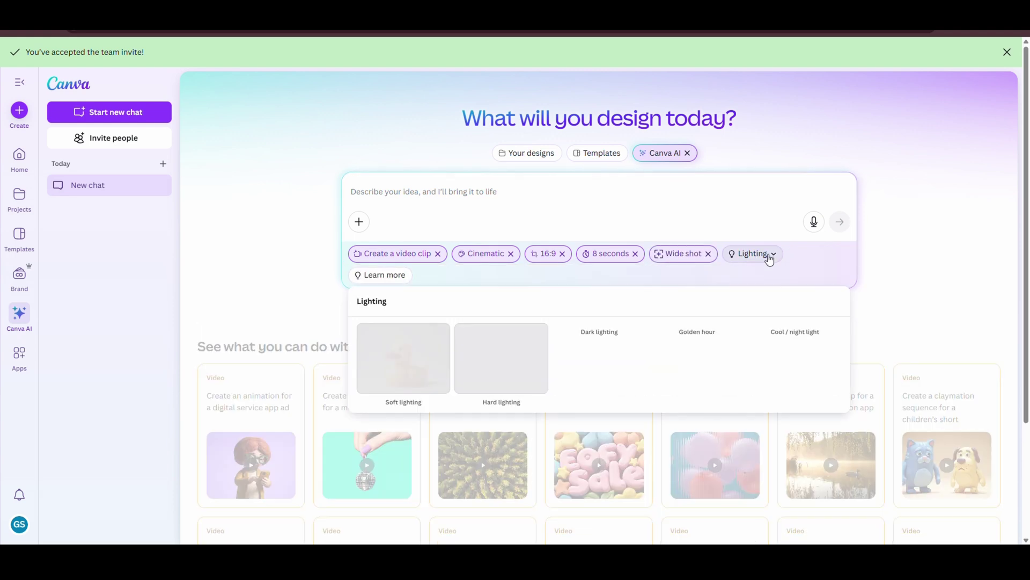
{"action": "left_click", "coordinate": [473, 283]}
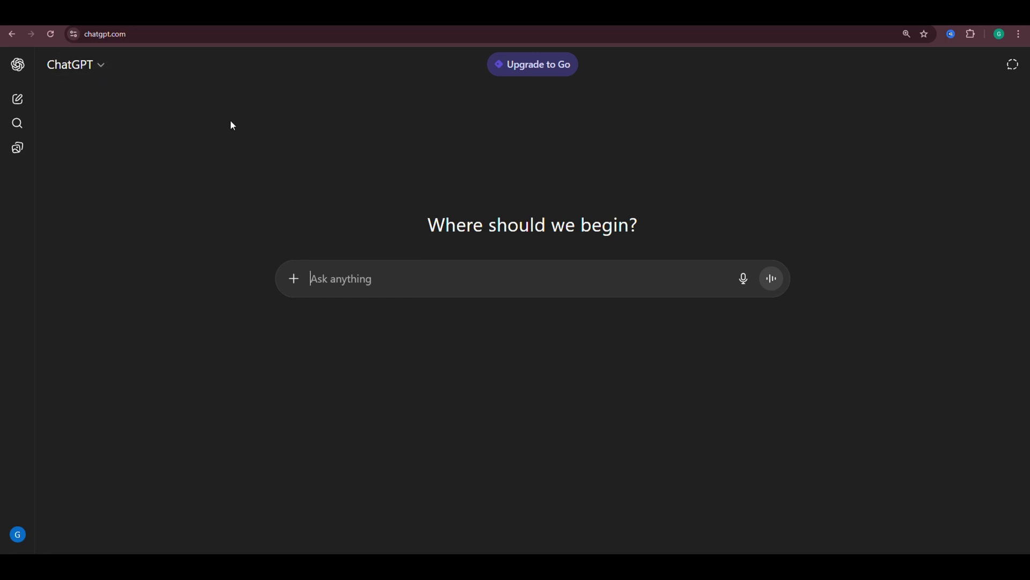
- Paste the request for two cinematic video prompts with audio into ChatGPT and send it
{"action": "type", "text": "\"Give me two cinematic video prompts with audio descriptions. One should be a dark urban cyberpunk alley scene at night with neon lights and rain, showing a hooded figure walking. The second should be a warm, cozy morning coffee scene on a balcony, shot like a TV commercial. Include details of the environment and also describe background audio for each.\""}
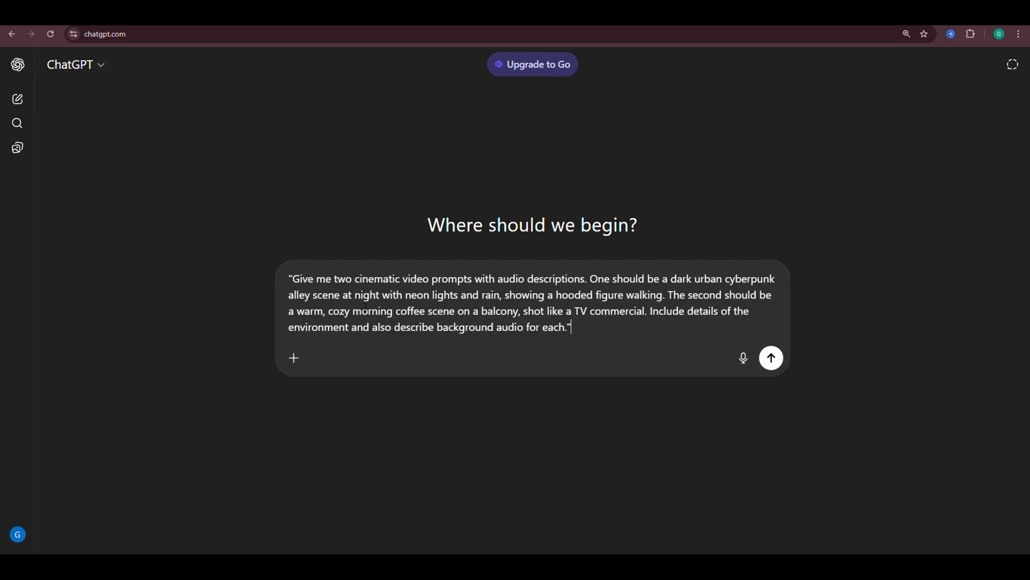
{"action": "left_click_drag", "start_coordinate": [646, 322], "coordinate": [795, 349]}
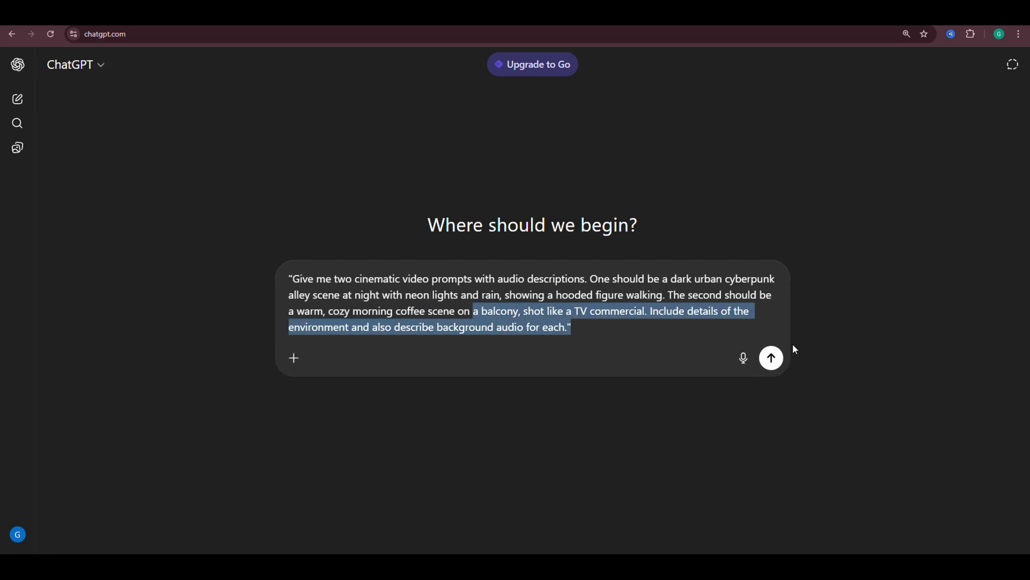
{"action": "left_click", "coordinate": [774, 365]}
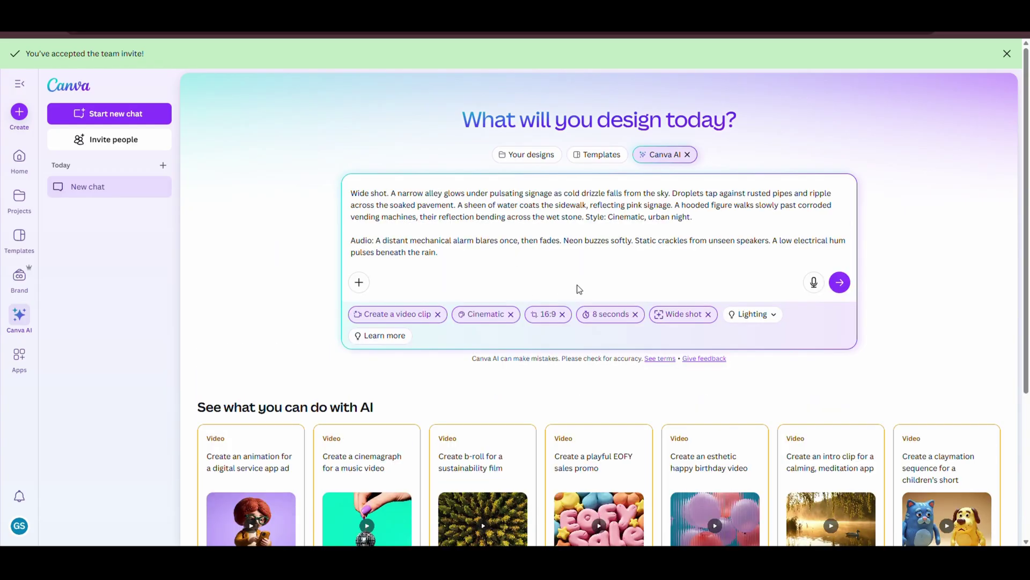
- Submit the rainy neon alley prompt and open the generated hooded-figure clip in a large preview
{"action": "left_click", "coordinate": [841, 283]}
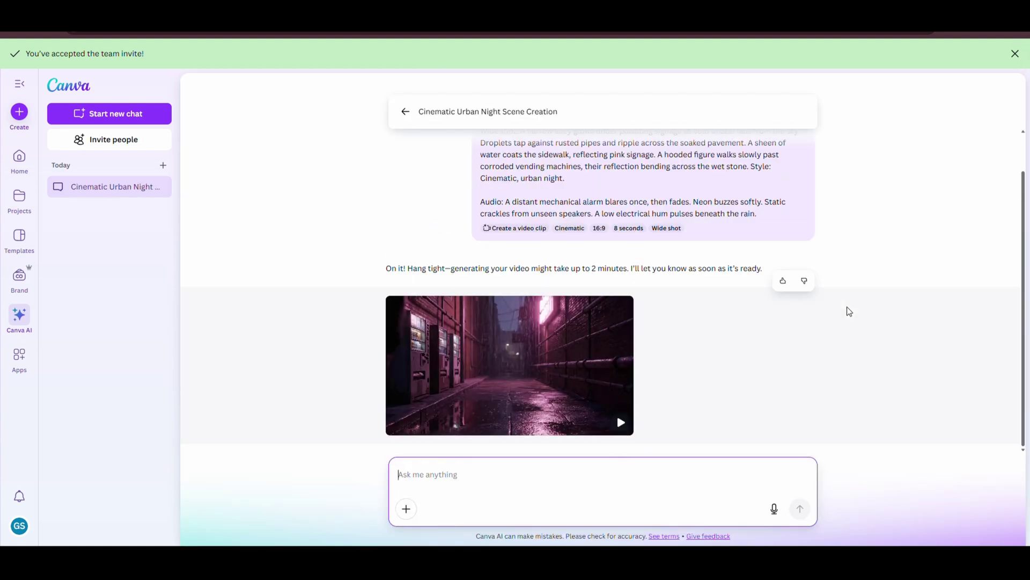
{"action": "mouse_move", "coordinate": [597, 403]}
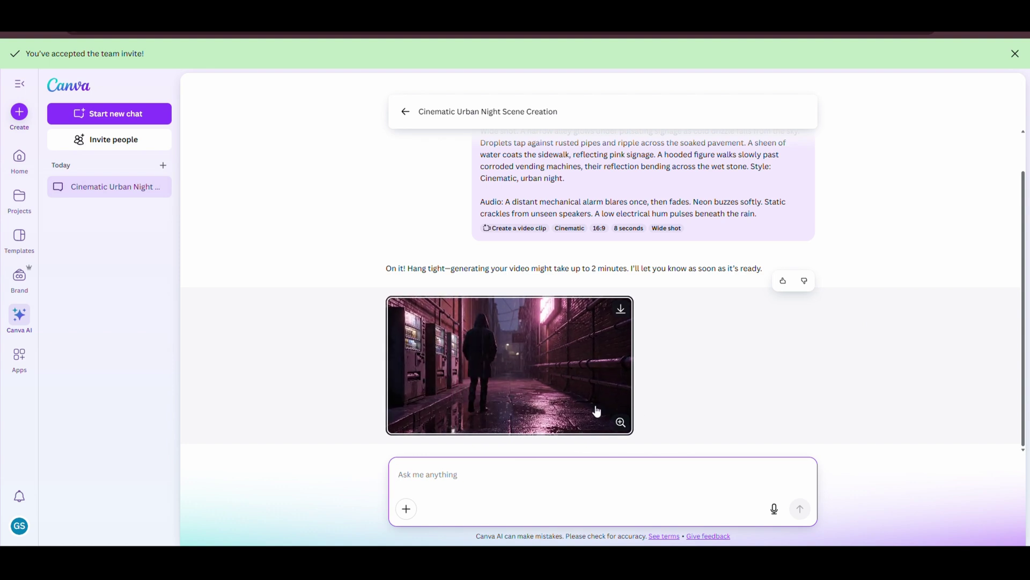
{"action": "left_click", "coordinate": [554, 387]}
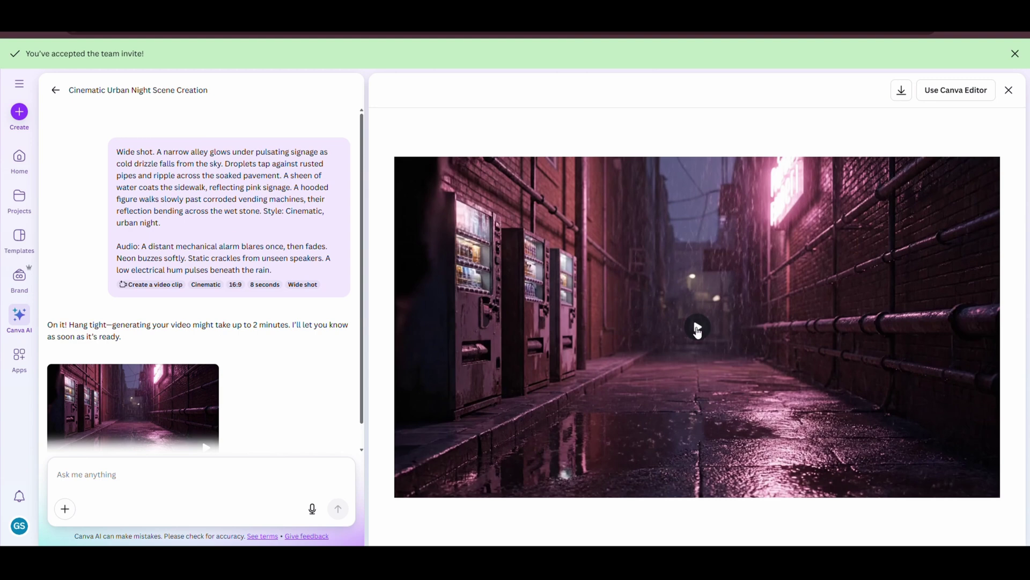
- Play the alley clip in the large preview
{"action": "left_click", "coordinate": [697, 327]}
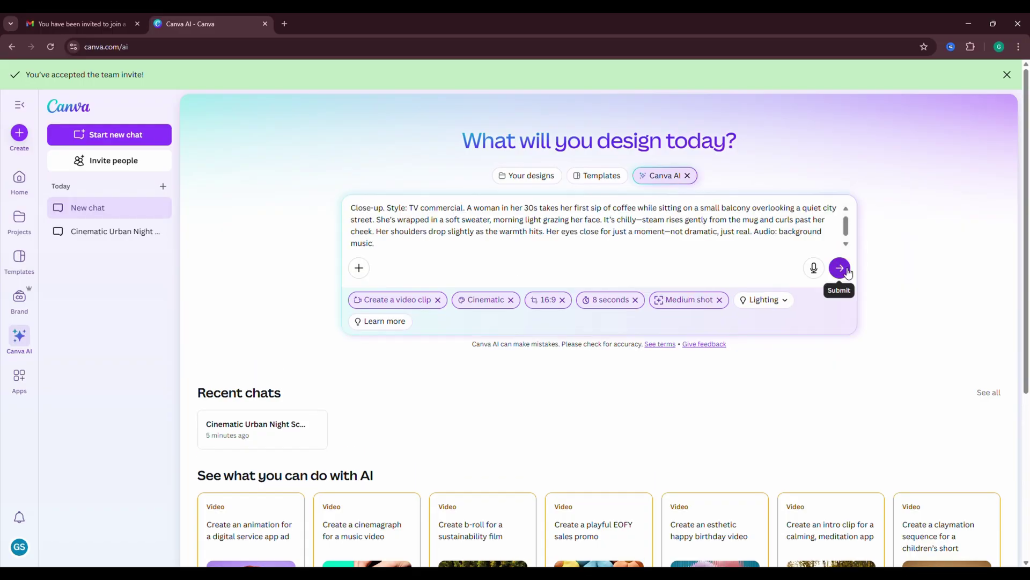
- Submit the balcony coffee prompt and open the resulting clip in the large viewer
{"action": "left_click", "coordinate": [840, 268]}
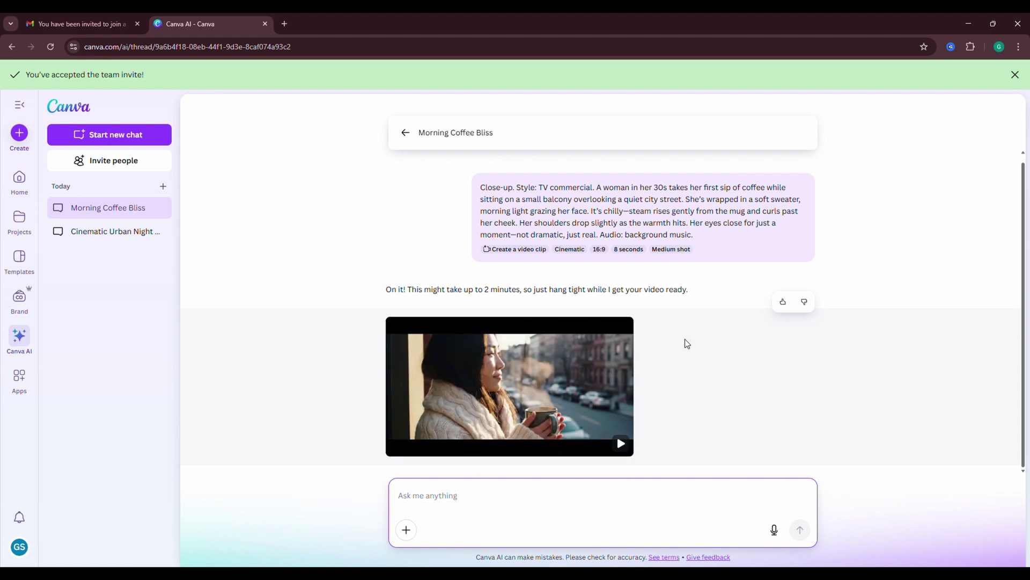
{"action": "left_click", "coordinate": [566, 423]}
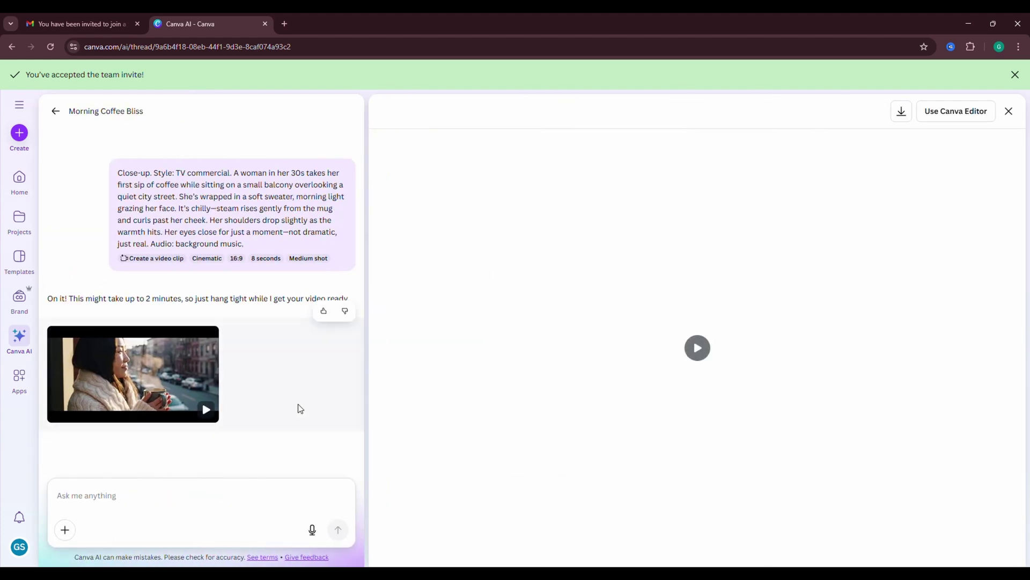